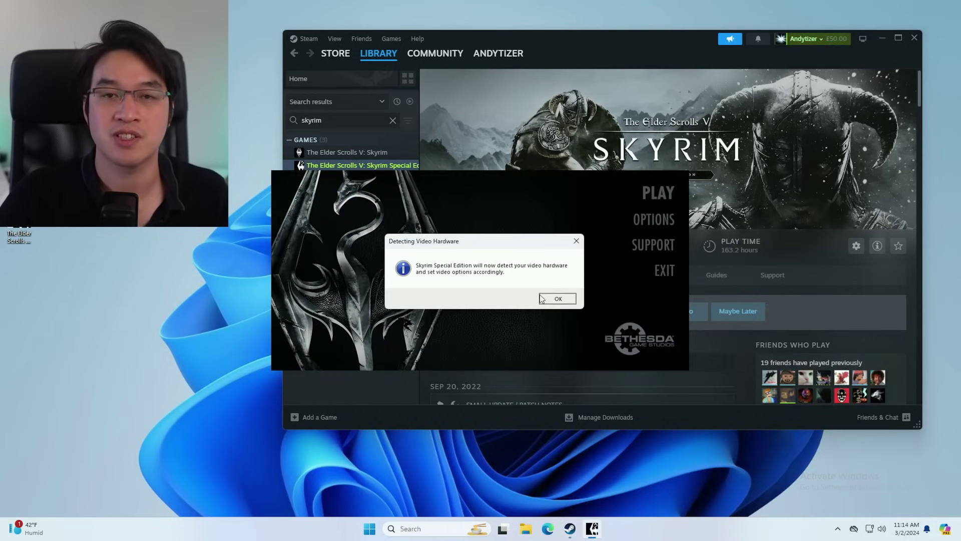
Dismiss the video hardware notice and scroll the archived comparison page down to Advanced Features.
left_click(543, 298)
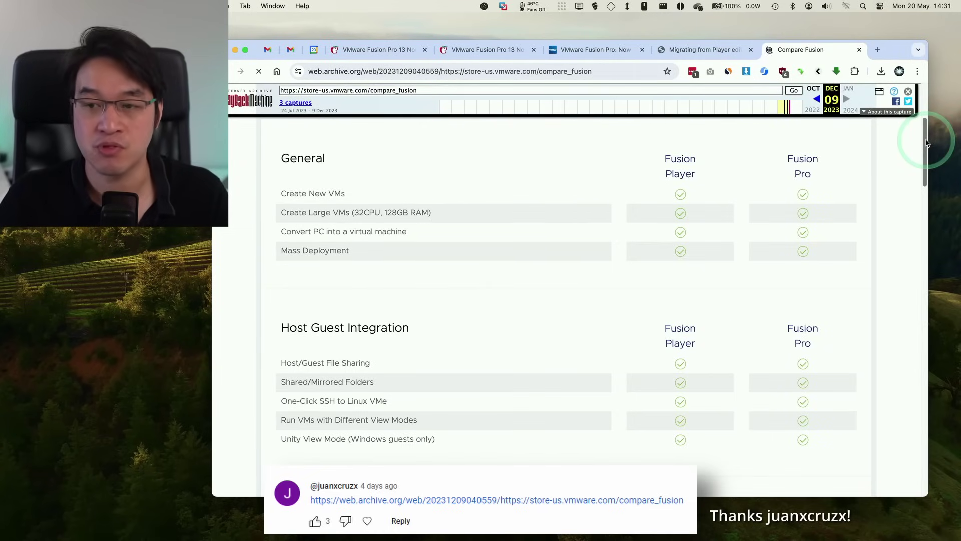
left_click_drag(926, 143, 923, 373)
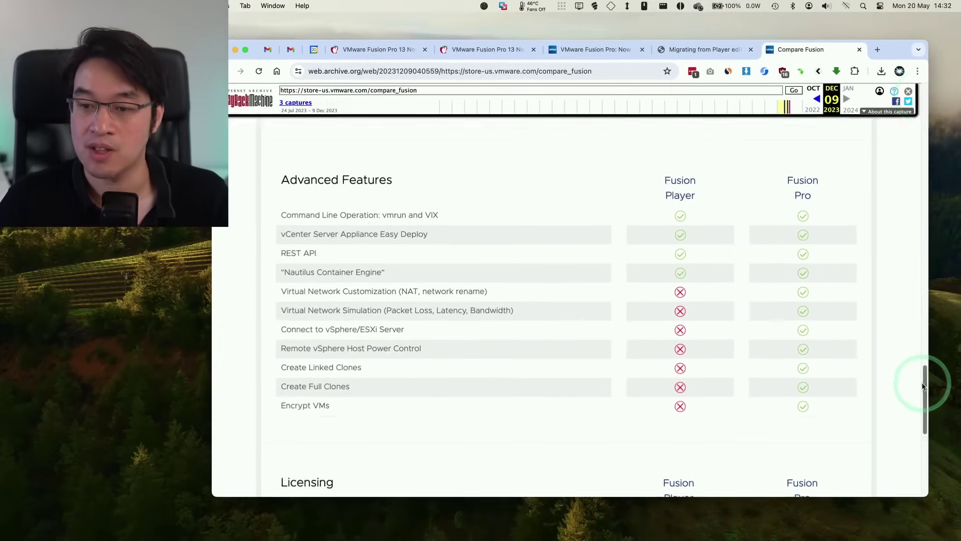
left_click_drag(926, 388, 930, 146)
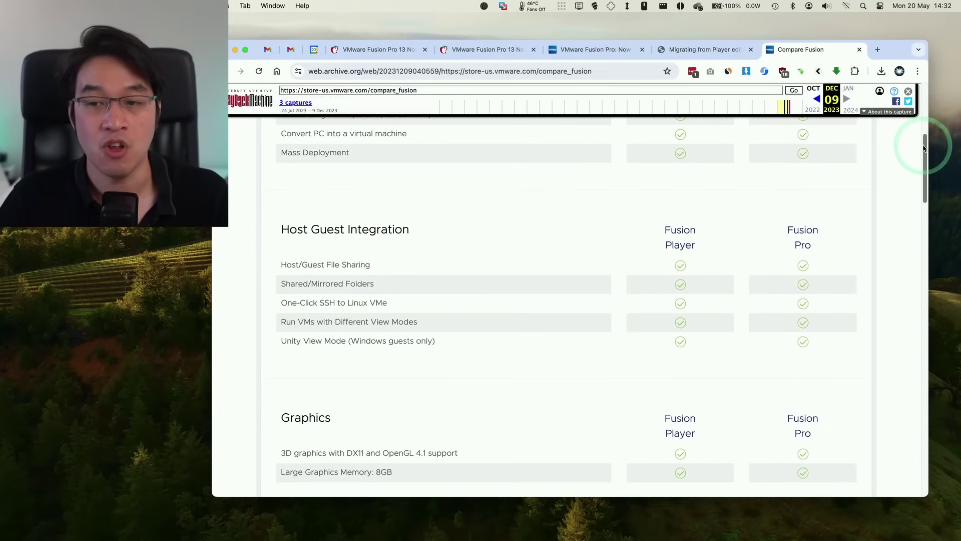
left_click_drag(924, 150, 899, 384)
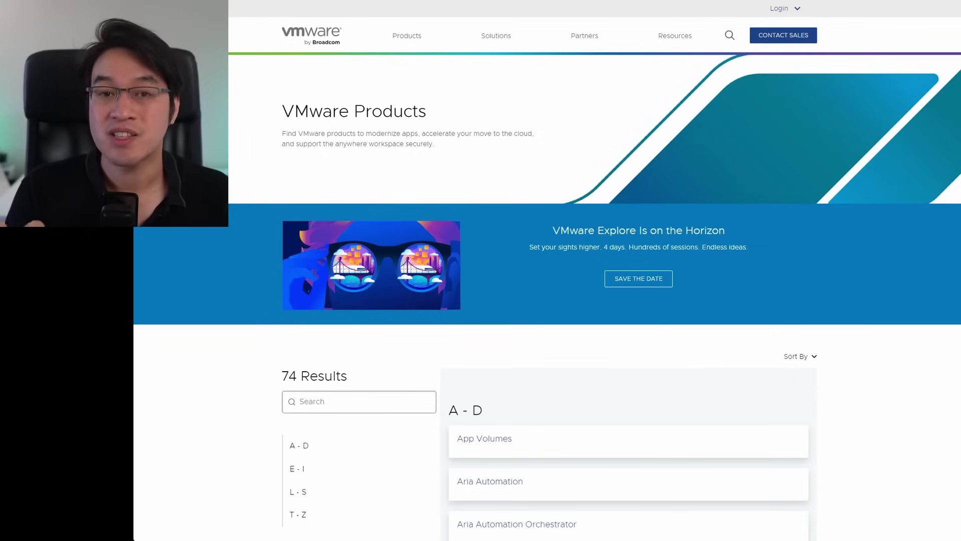
Read the 'Migrating from Player edition to Pro Edition' article, select its address, then minimize Chrome.
scroll(596, 271, "down", 15)
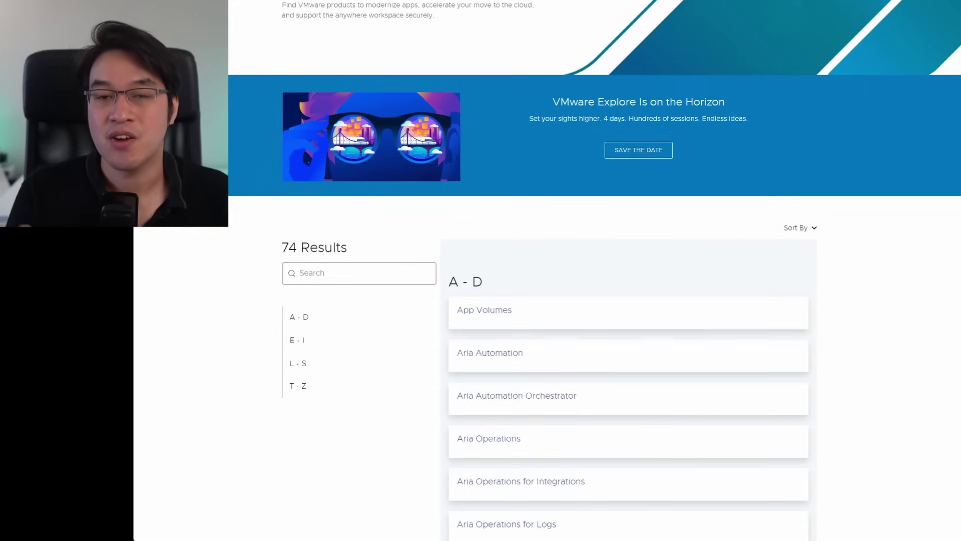
scroll(596, 270, "down", 20)
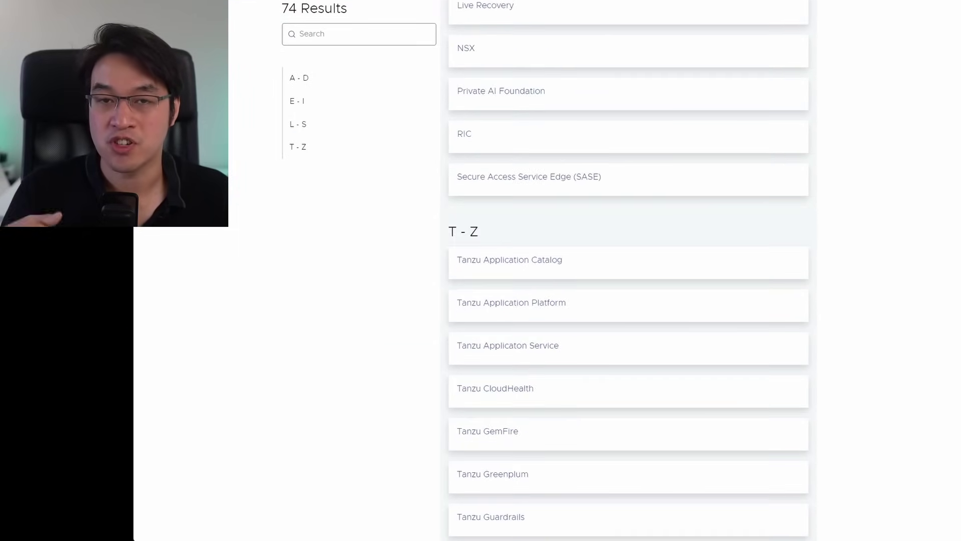
scroll(596, 270, "up", 3)
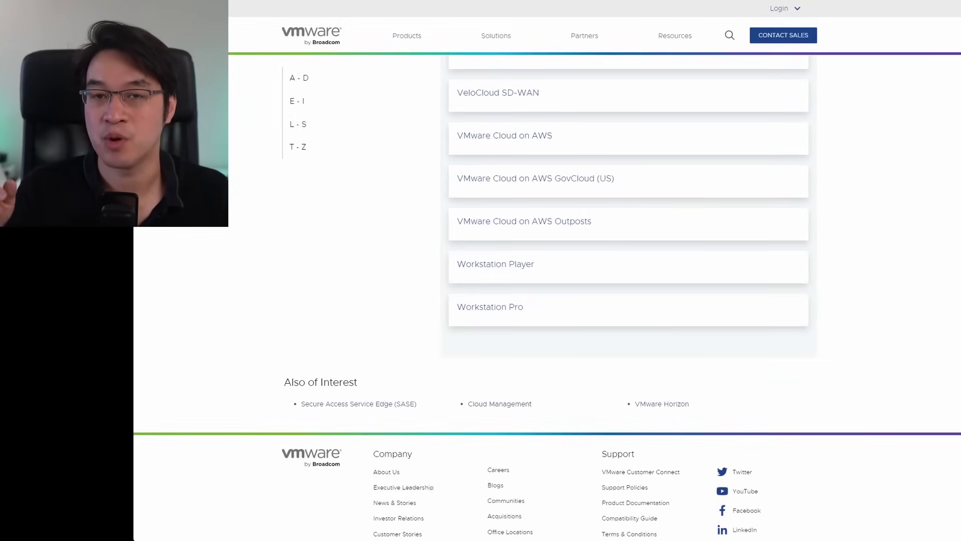
scroll(528, 234, "up", 2)
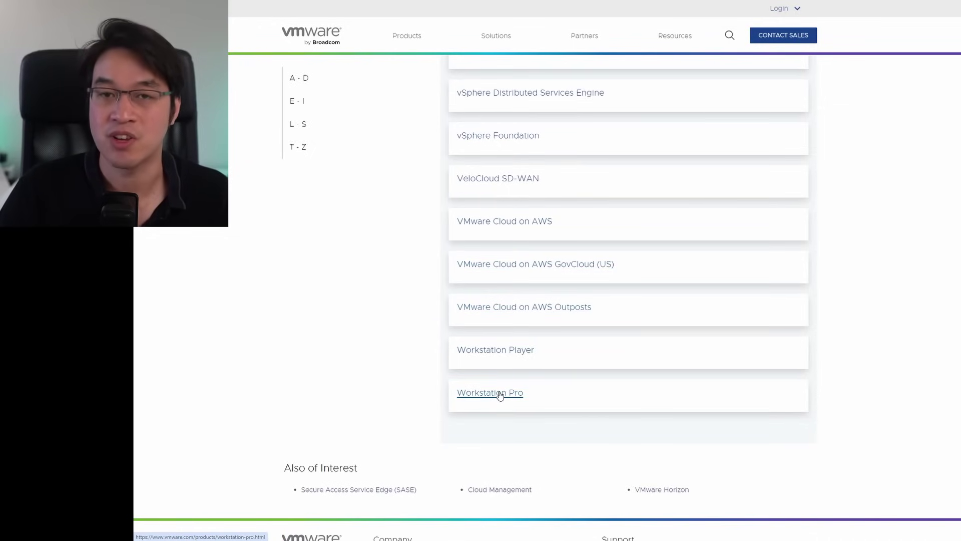
scroll(499, 394, "up", 1)
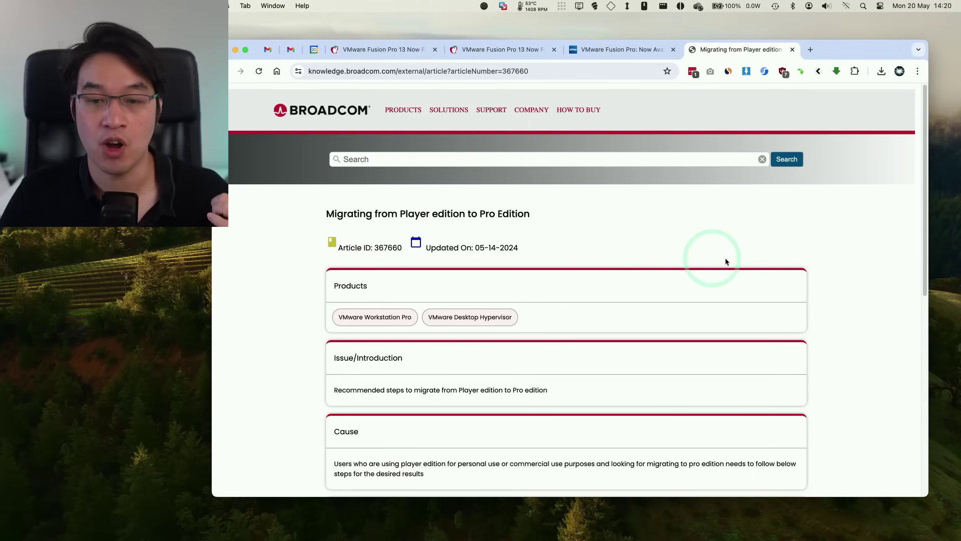
left_click(580, 72)
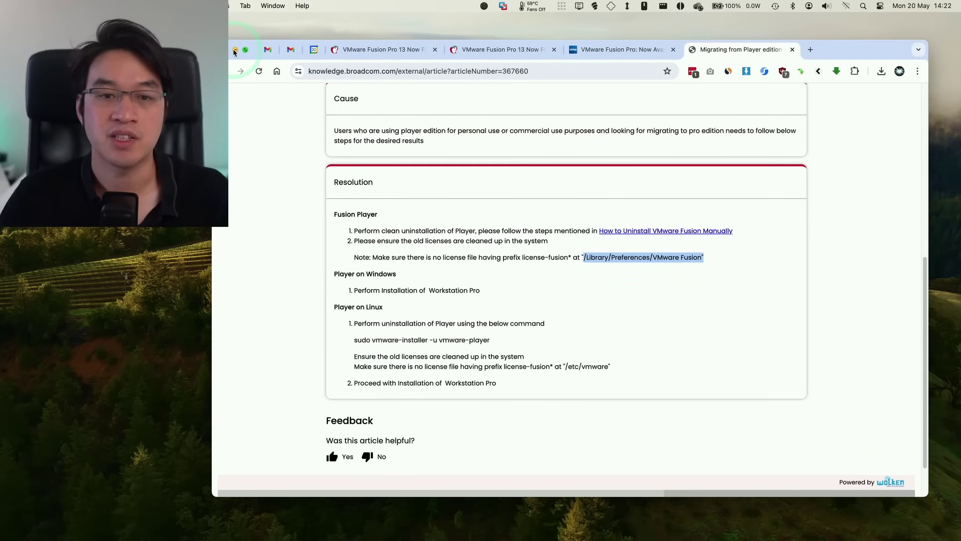
left_click(234, 50)
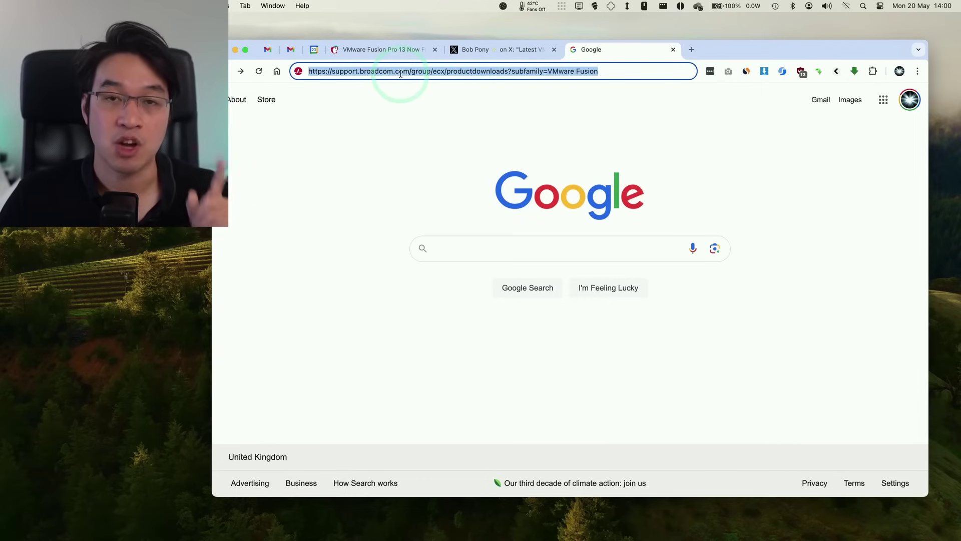
Load the support downloads URL, then register a Broadcom account with an e-mail address and sign in.
left_click(361, 73)
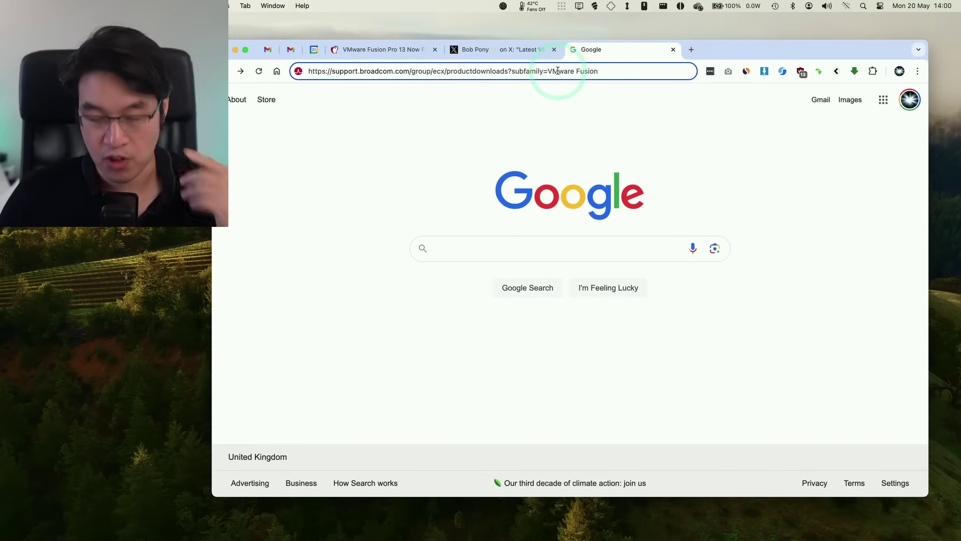
key("Return")
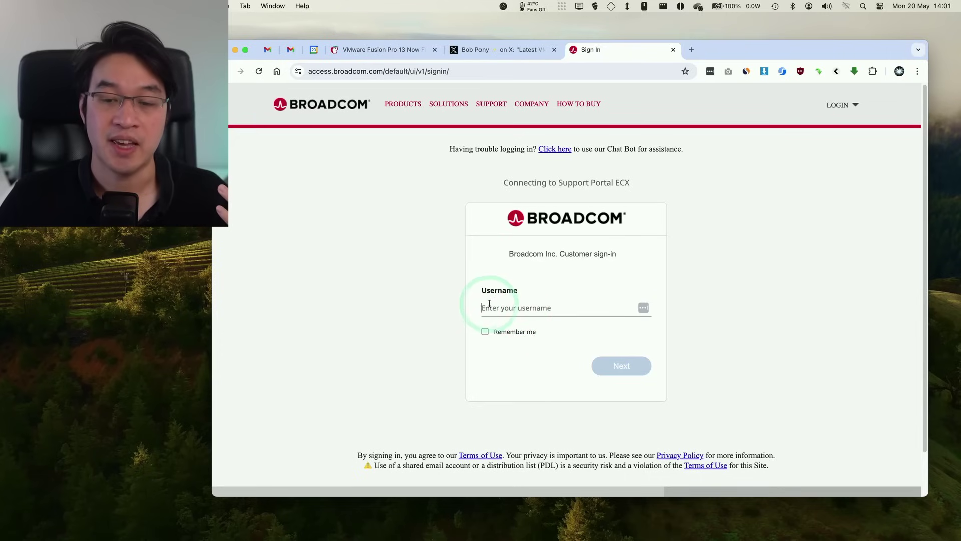
left_click(835, 107)
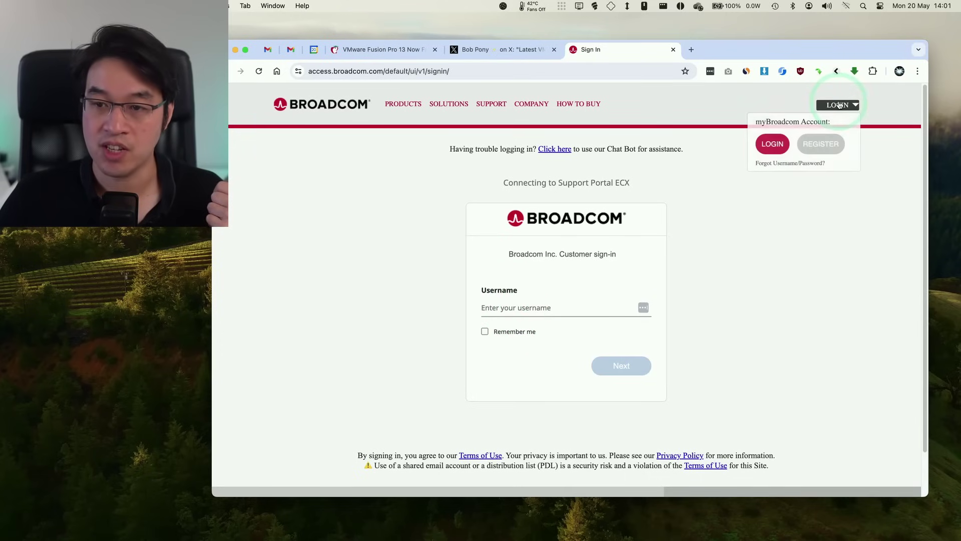
left_click(820, 145)
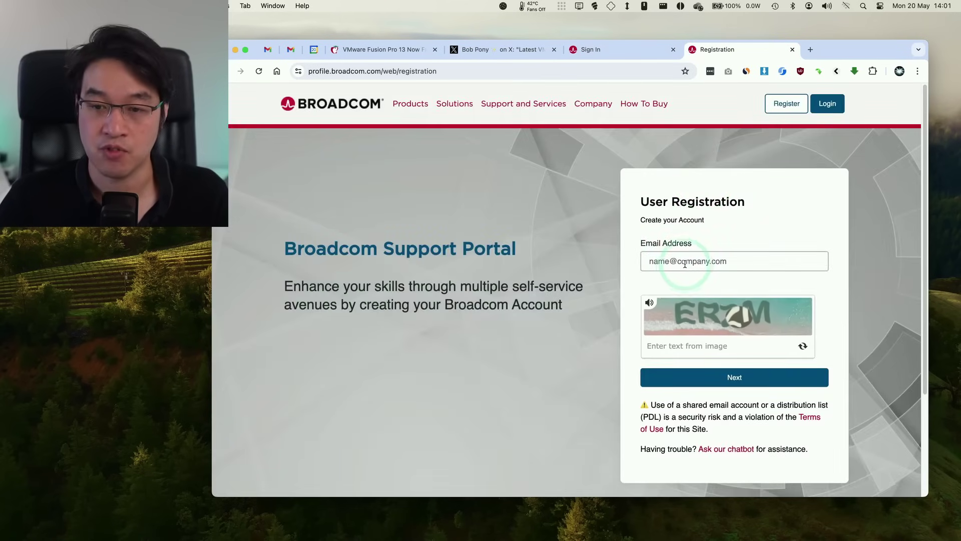
left_click(685, 264)
scroll(721, 247, "down", 1)
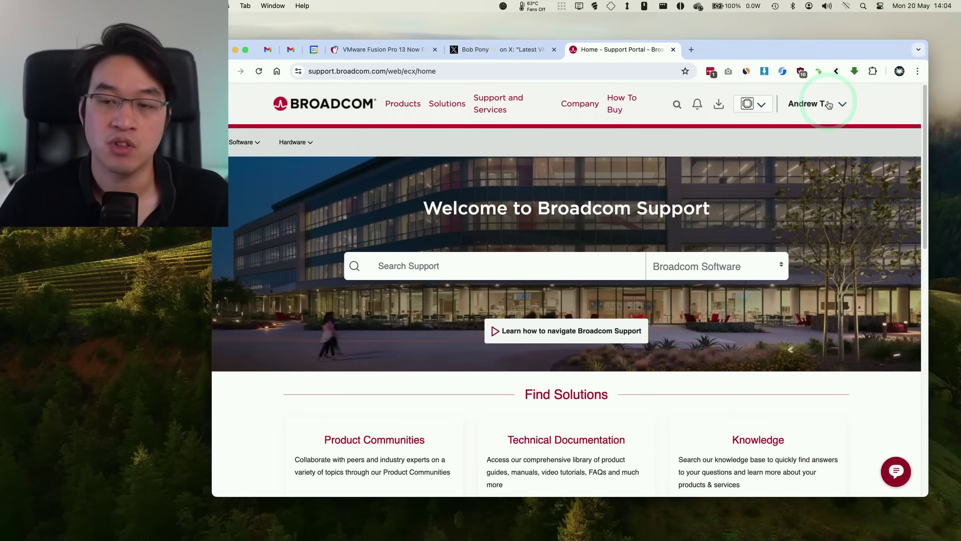
left_click(826, 104)
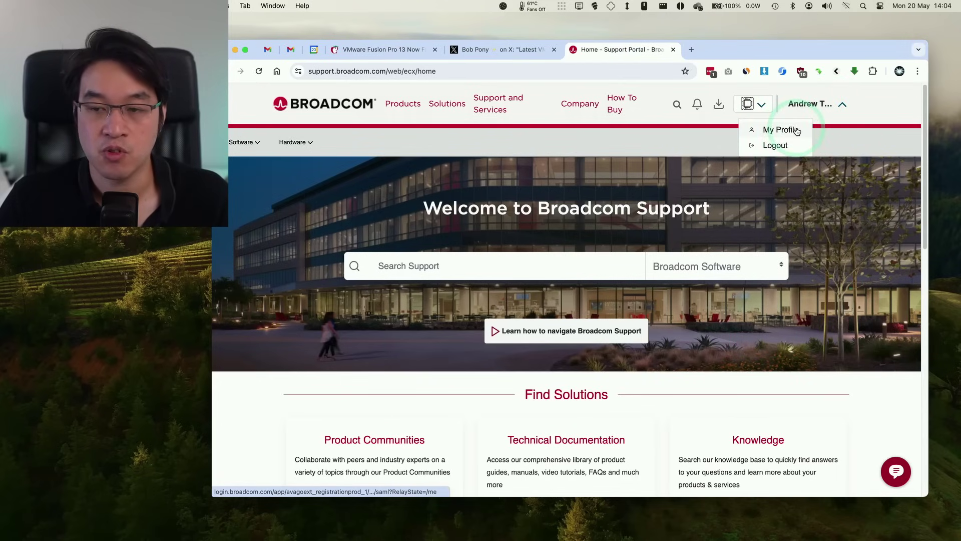
Paste the Fusion productdownloads link over the home page address and load the Fusion 11–13 Pro list.
left_click(446, 71)
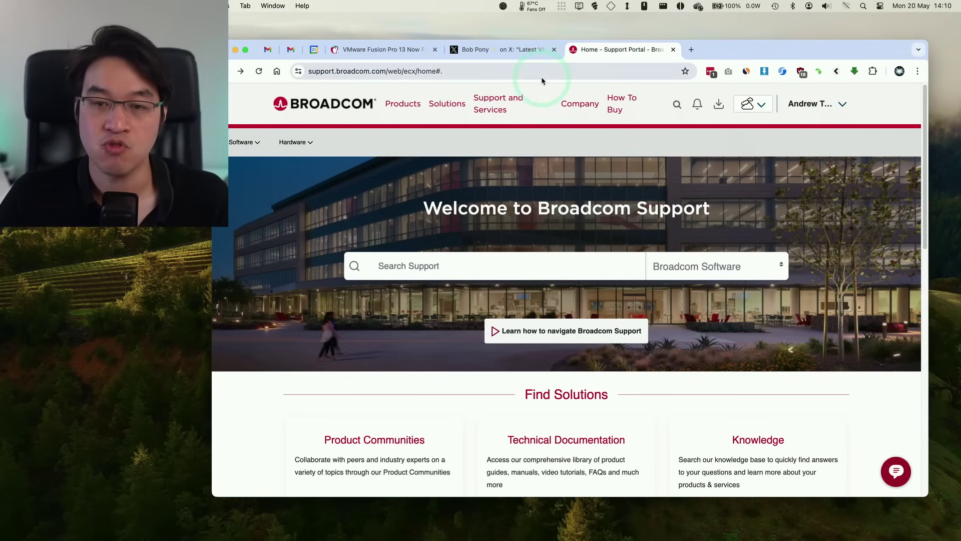
left_click(535, 76)
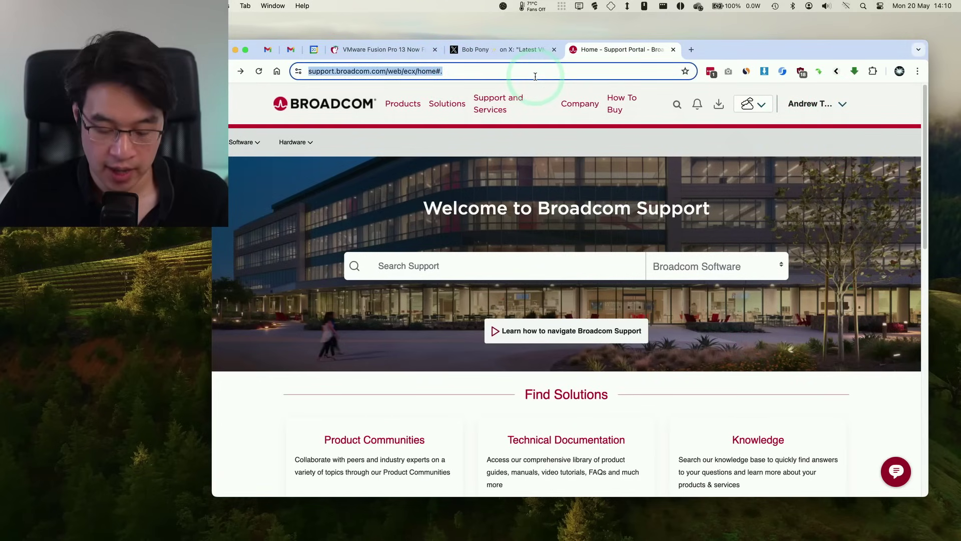
type("https://support.broadcom.com/group/ecx/productdownloads?subfamily=VMware%20Fusion")
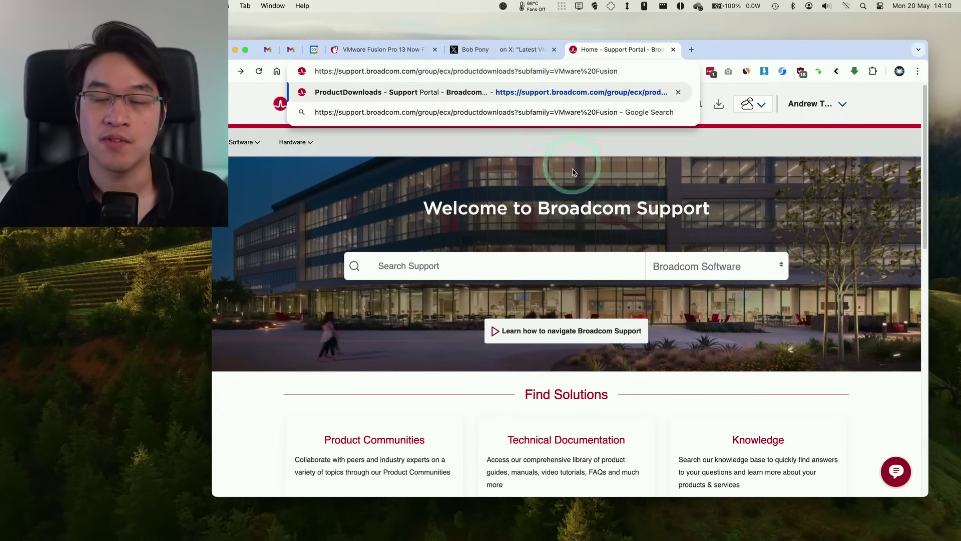
key("Return")
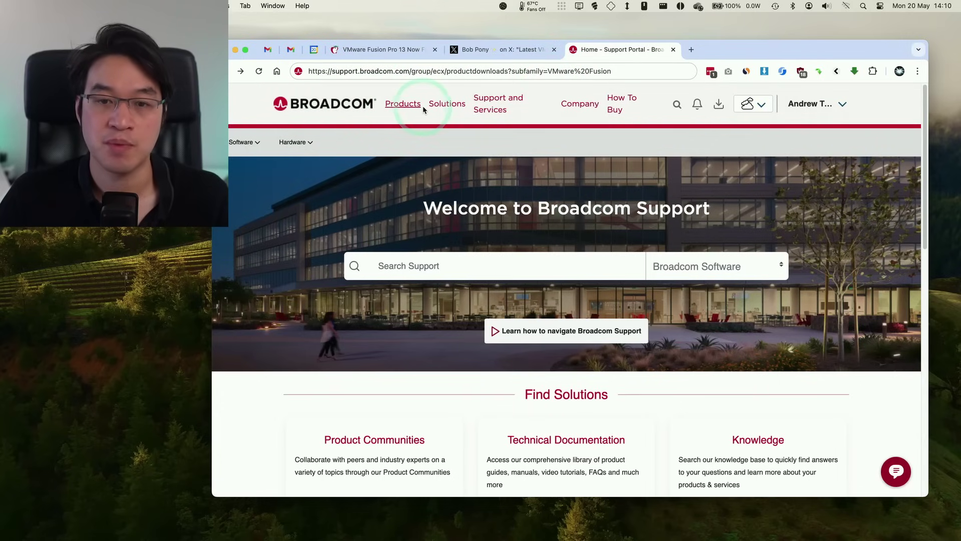
scroll(451, 140, "down", 6)
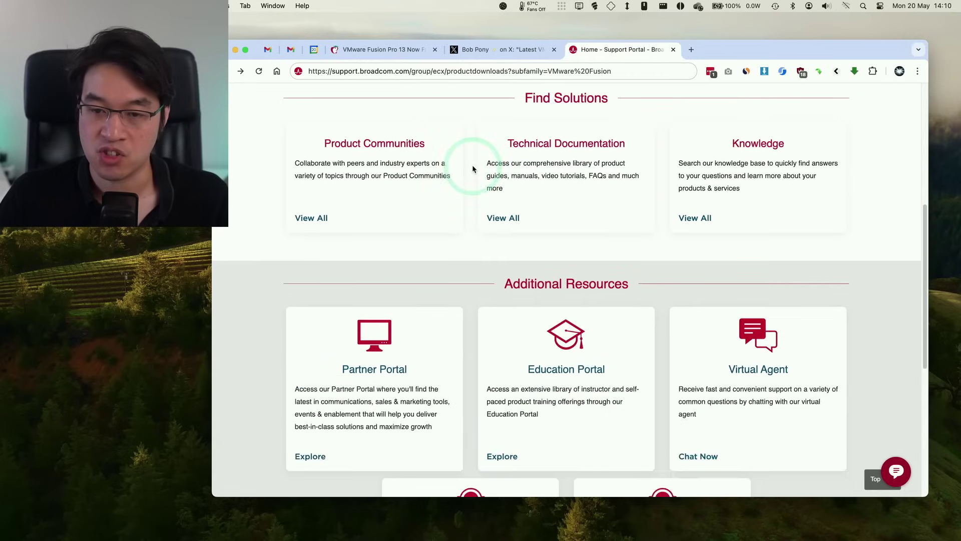
scroll(472, 168, "down", 6)
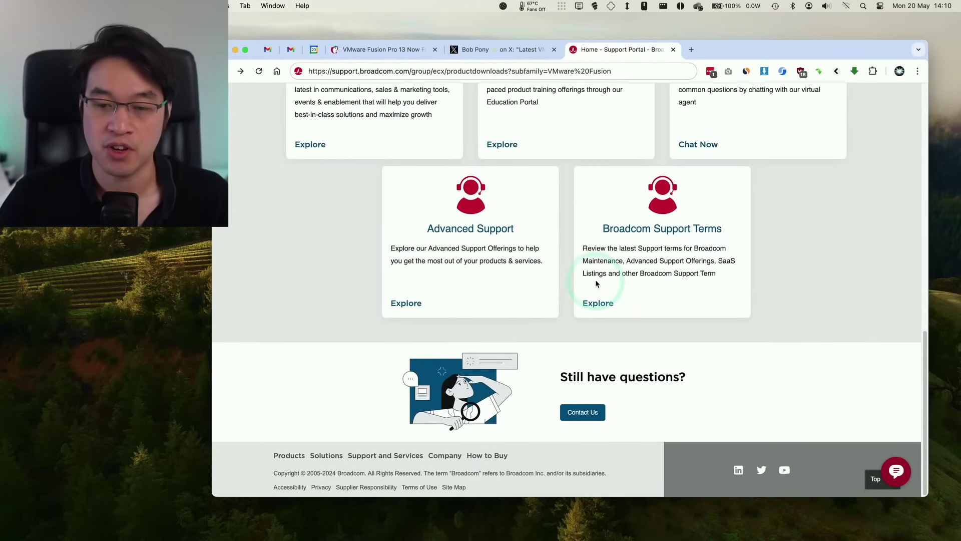
scroll(596, 284, "up", 12)
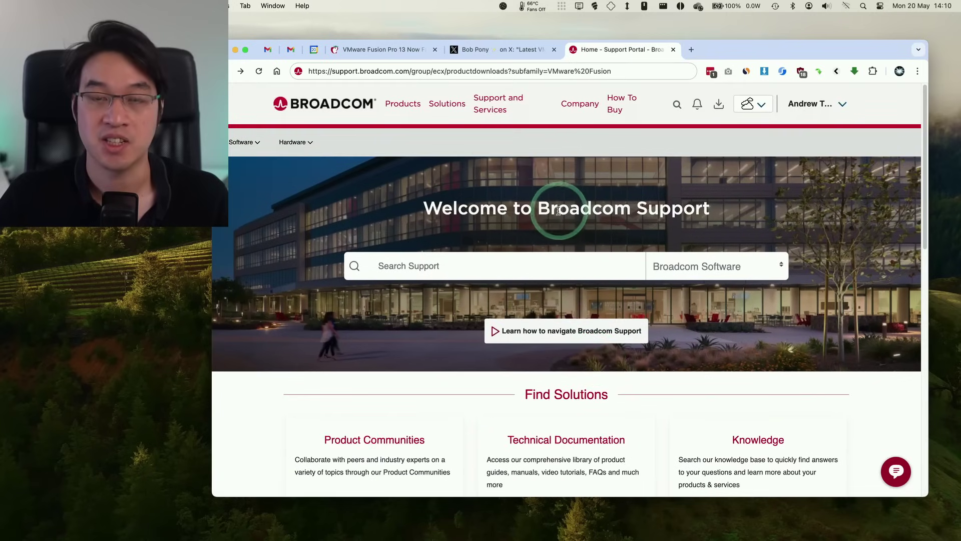
left_click(618, 71)
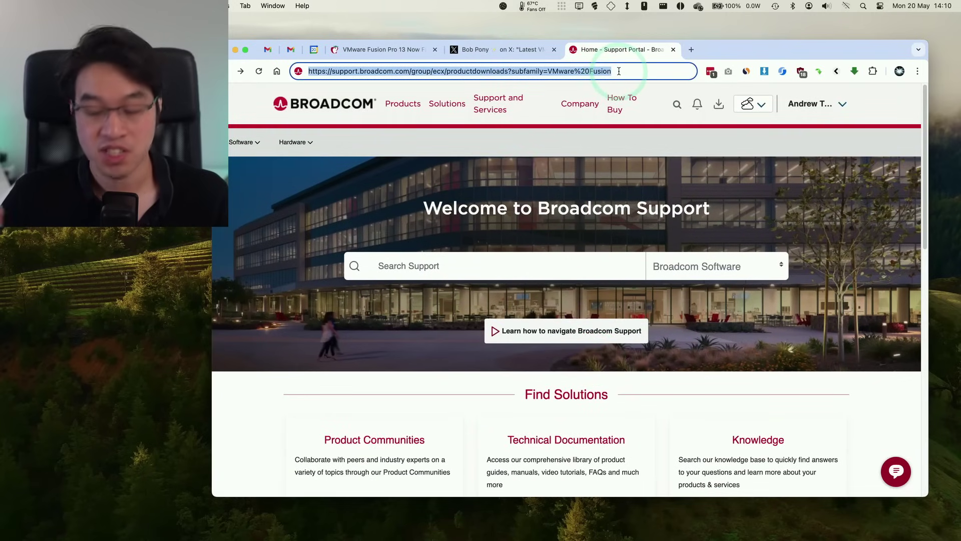
key("Return")
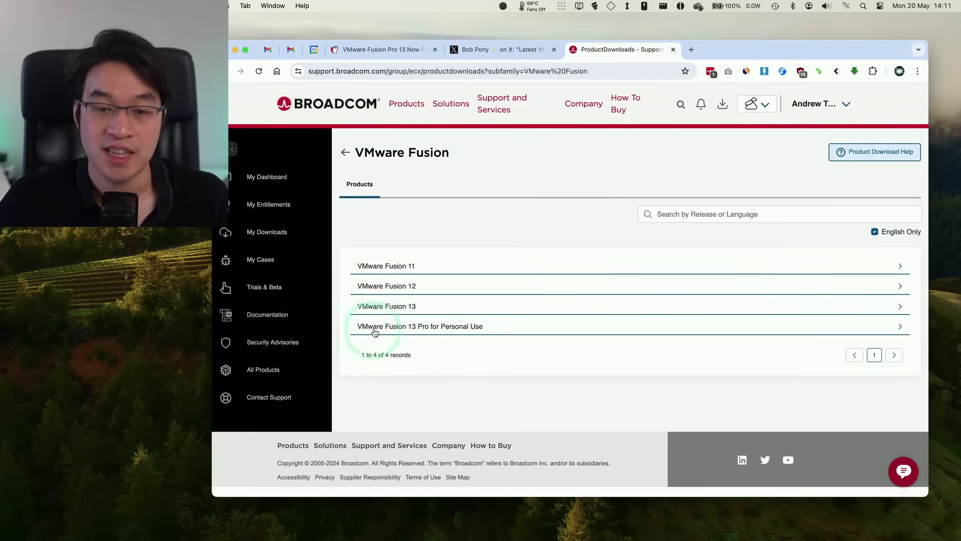
Open Fusion 13 Pro for Personal Use release 13.5.2, agree to Broadcom Terms and Conditions, request download.
left_click(466, 334)
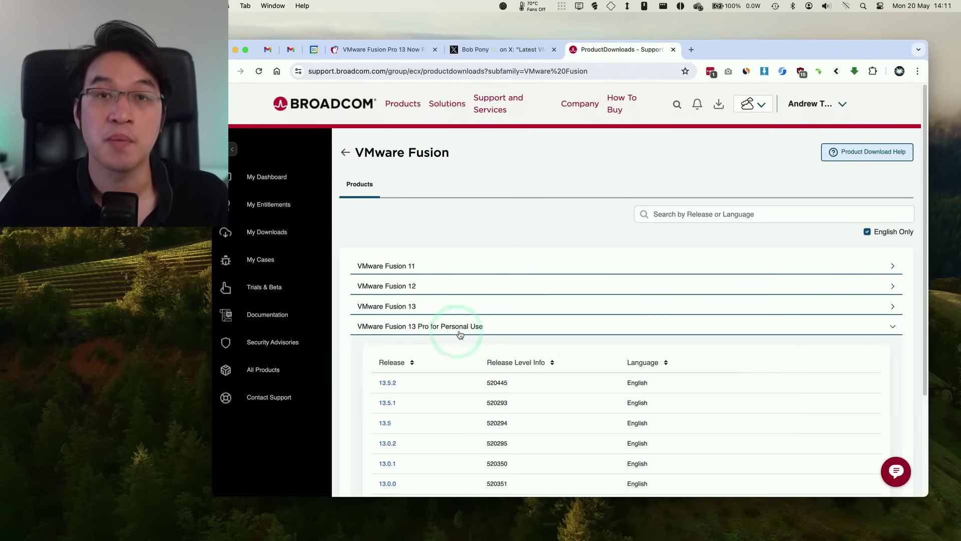
scroll(499, 321, "down", 3)
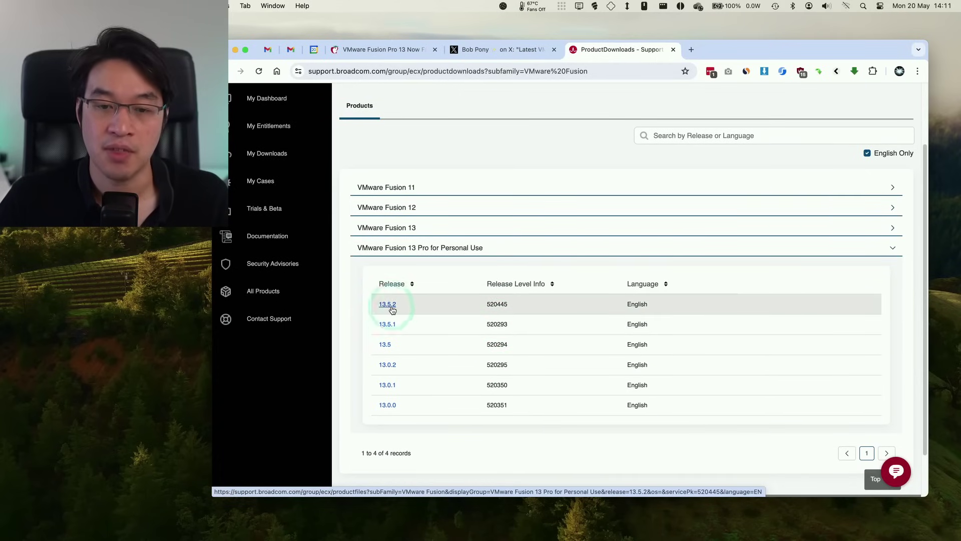
left_click(388, 304)
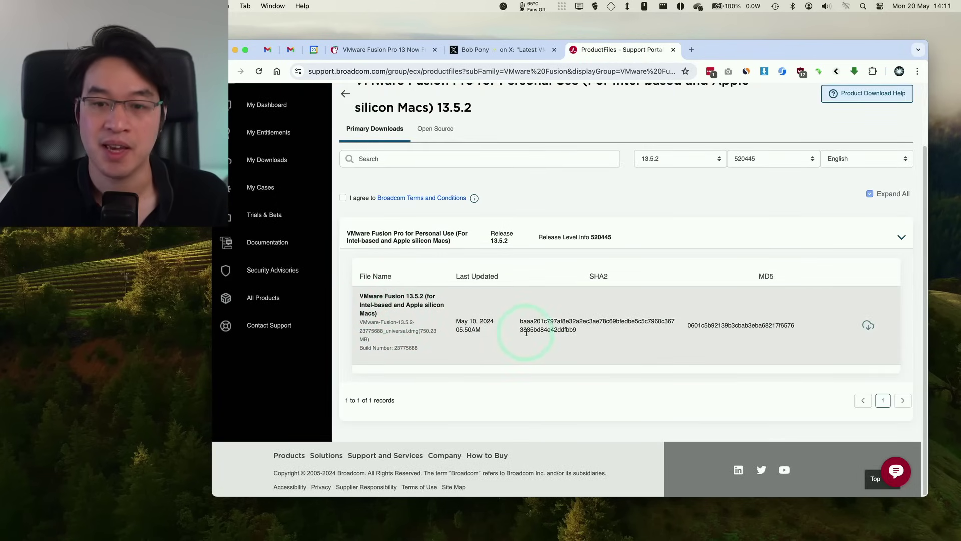
left_click(480, 225)
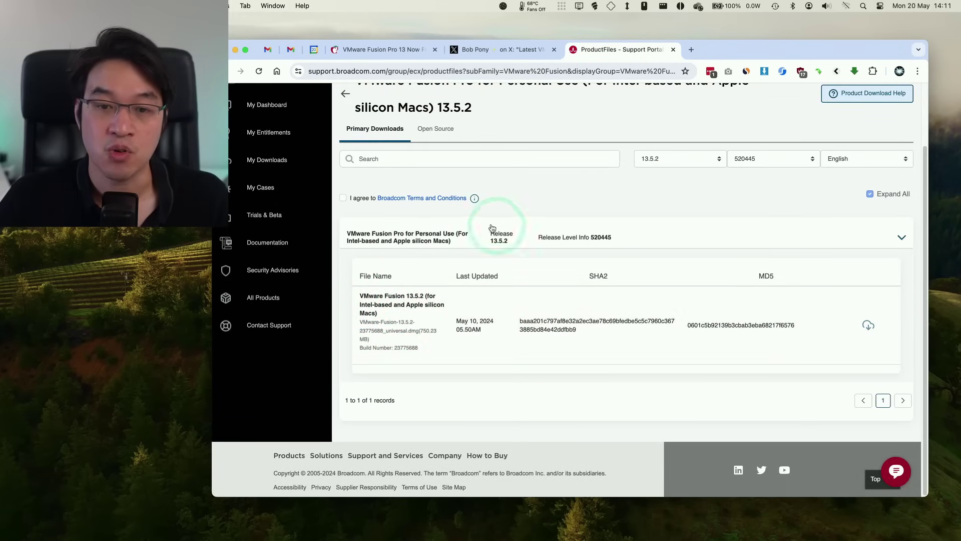
left_click(344, 199)
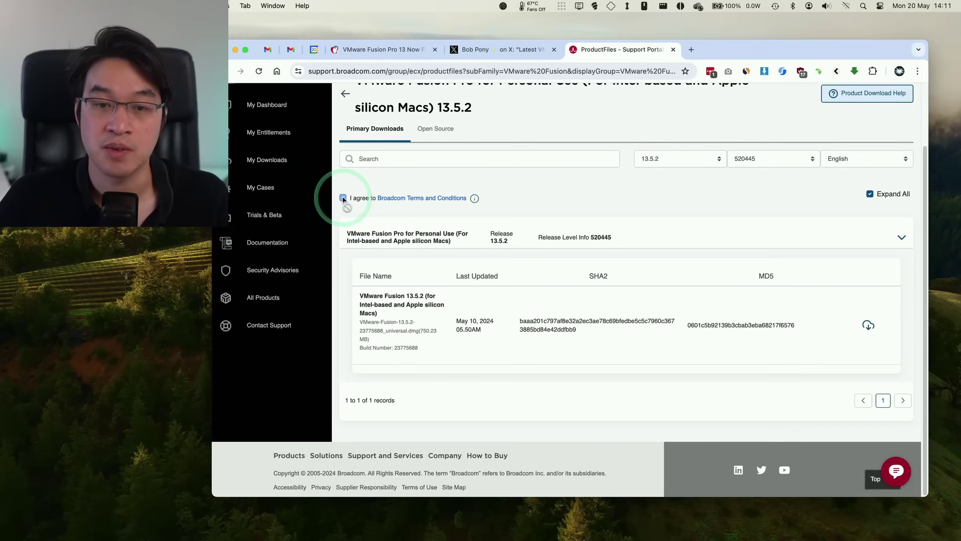
left_click(764, 300)
Submit the trade compliance verification and save the Fusion 13.5.2 installer into Downloads.
left_click(869, 326)
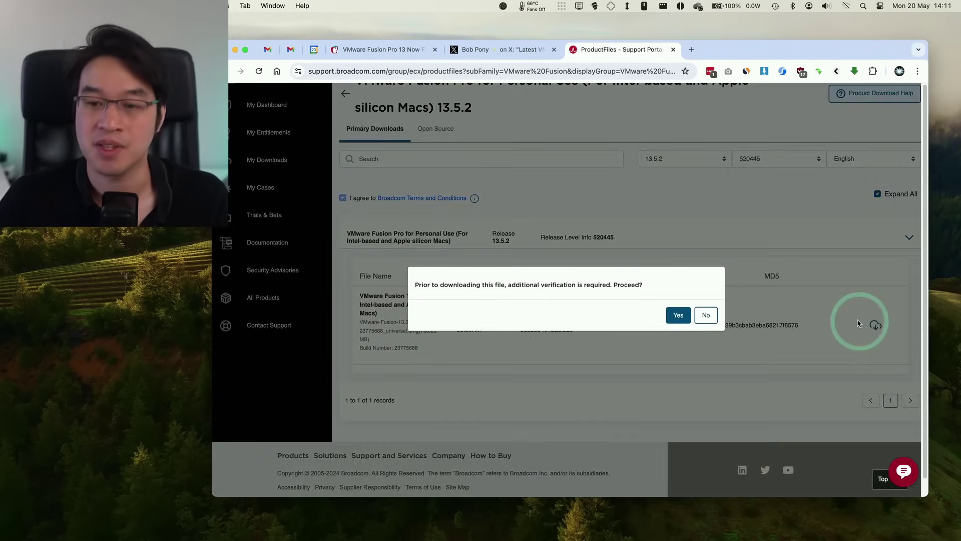
left_click(676, 316)
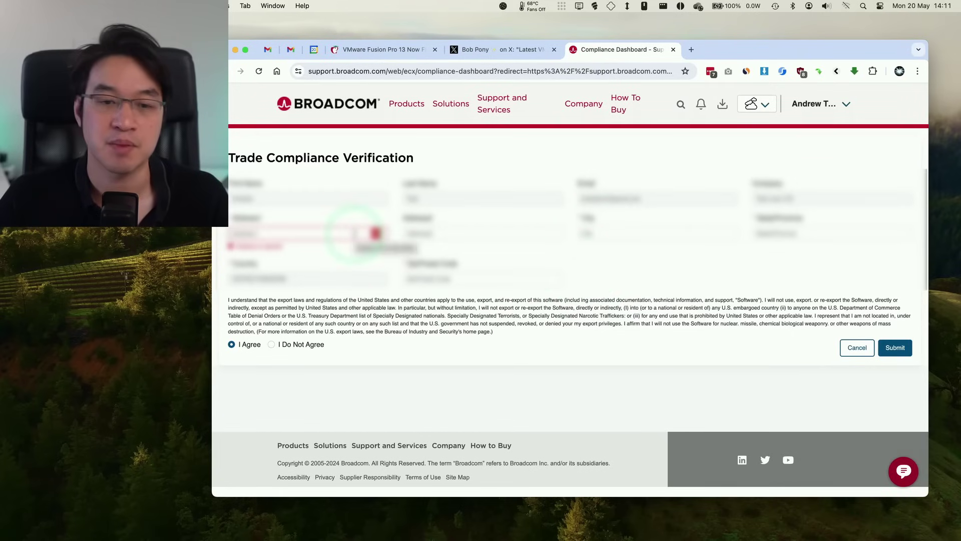
left_click(870, 327)
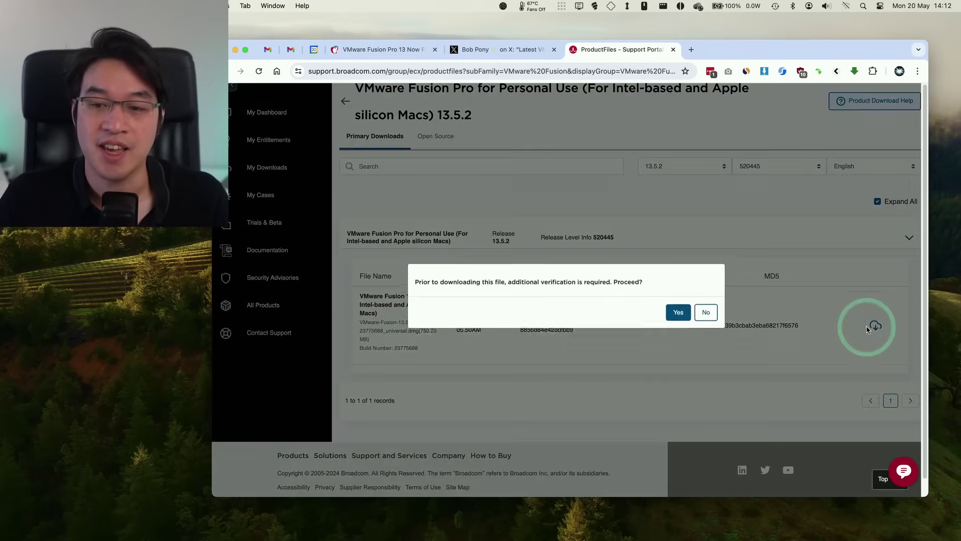
left_click(708, 311)
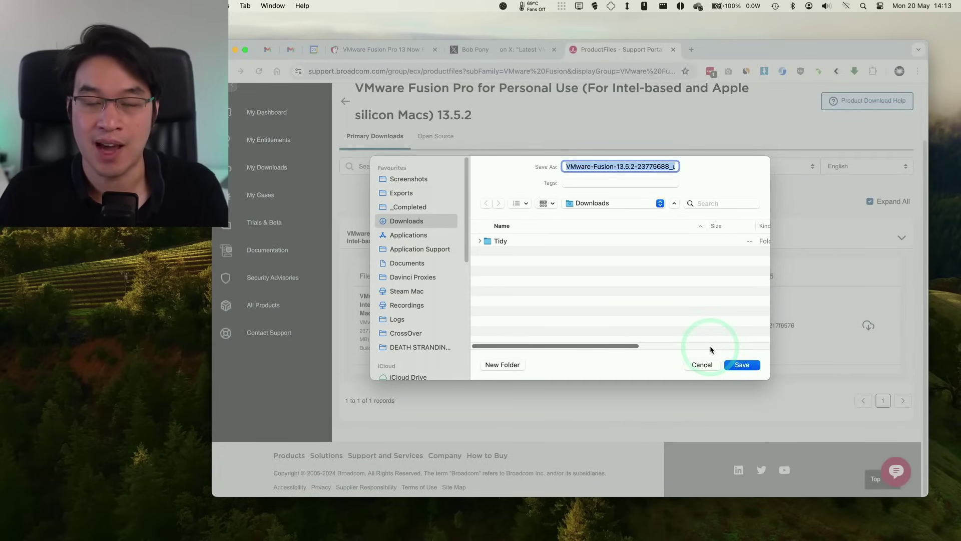
left_click(704, 368)
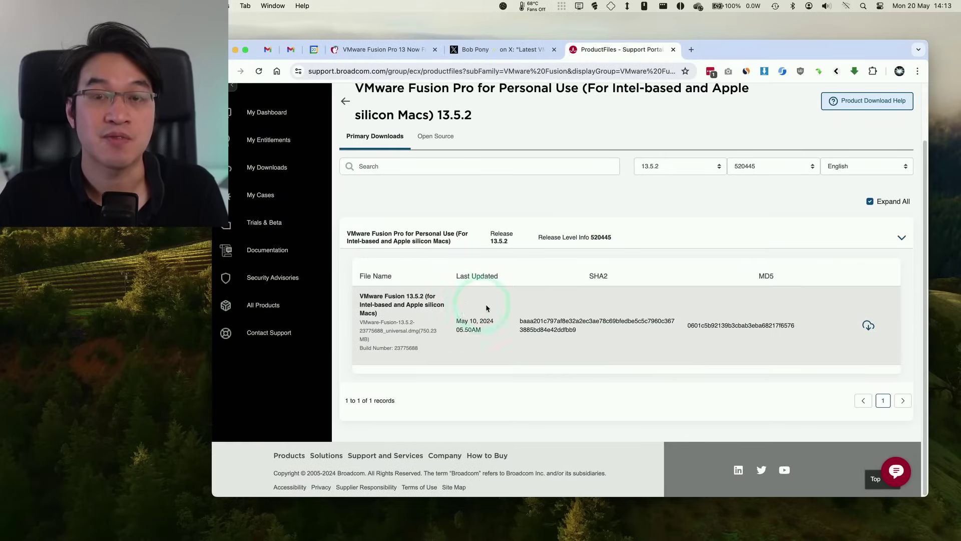
left_click(869, 327)
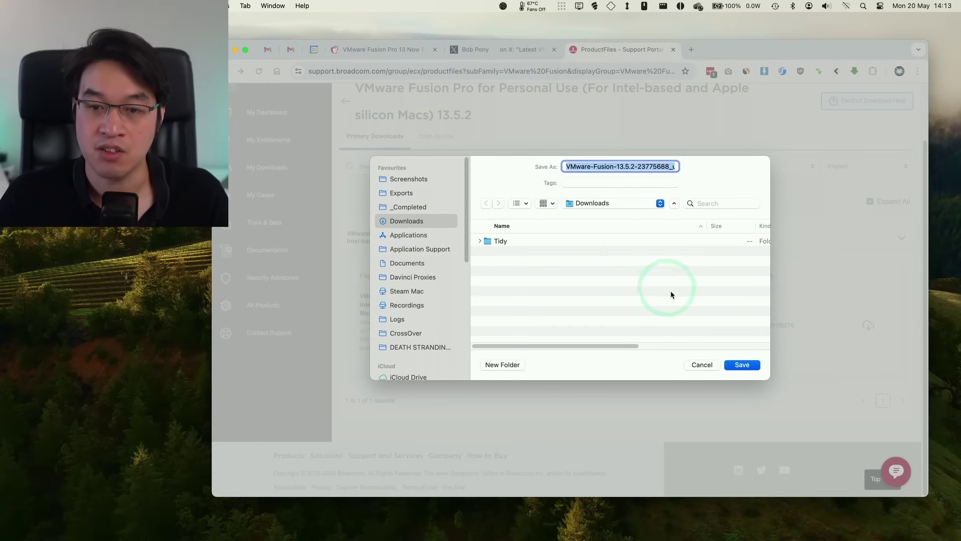
left_click(746, 367)
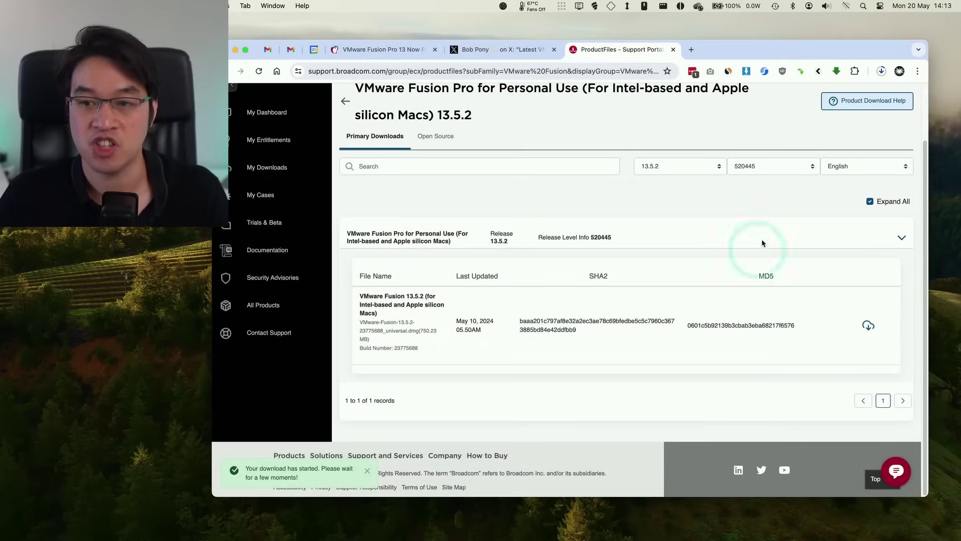
Open VMware-Fusion-13.5.2-23775688_universal.dmg from Downloads and launch the VMware Fusion installer.
left_click(235, 50)
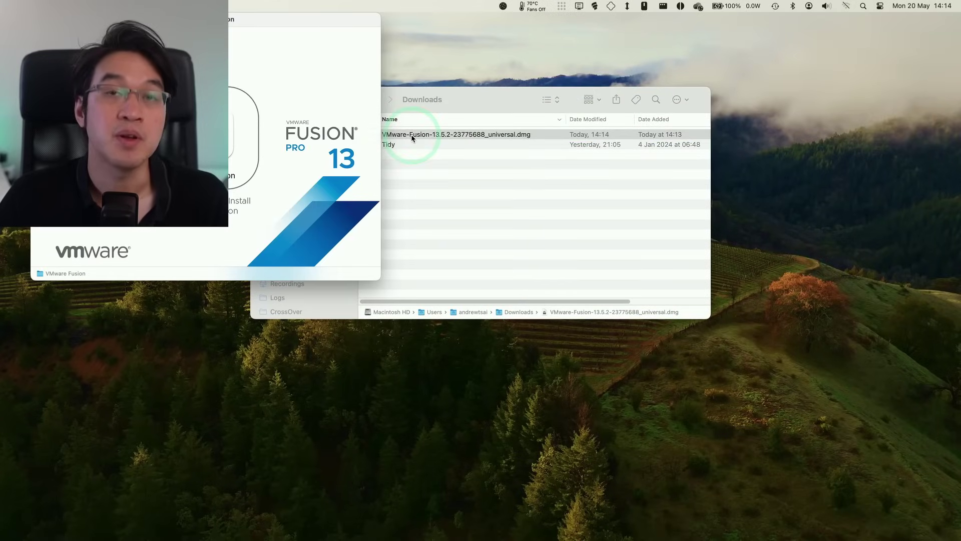
left_click(588, 291)
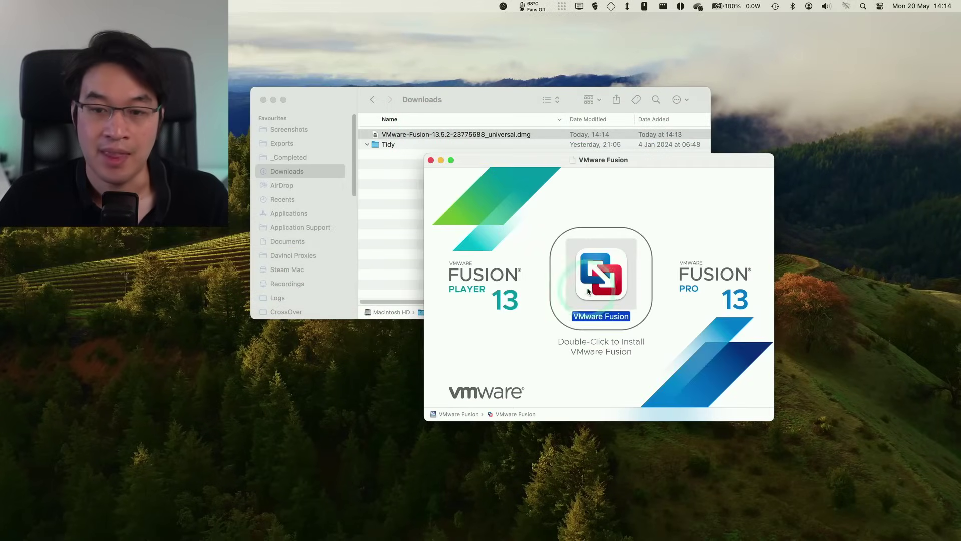
left_click(612, 275)
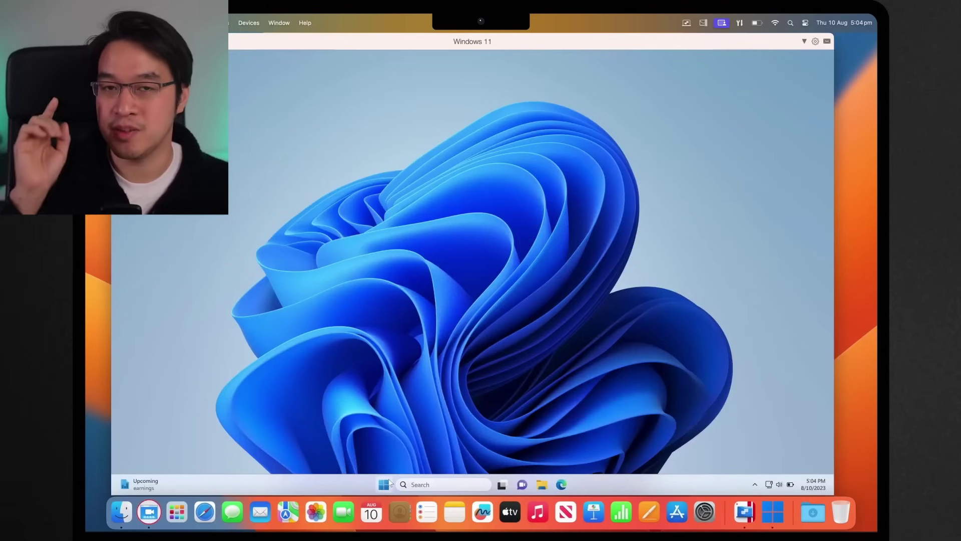
Launch Word from the Windows Start menu and paste in the copied Australia Coffee Market Analysis text.
left_click(388, 484)
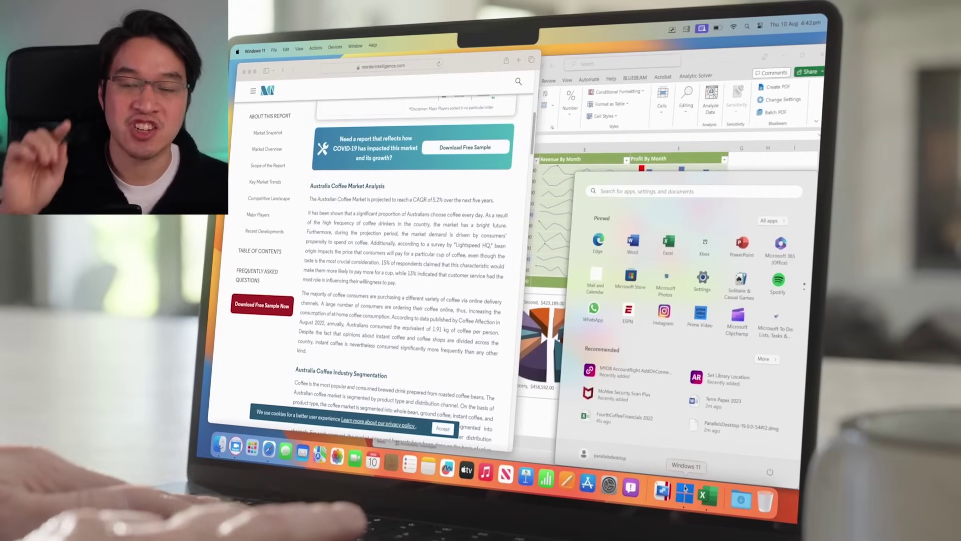
left_click(633, 243)
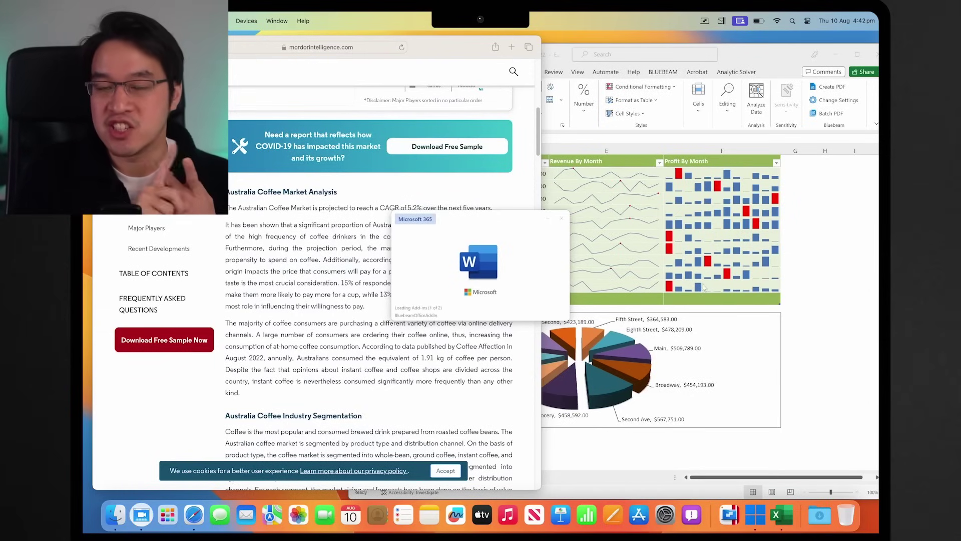
left_click_drag(228, 191, 364, 388)
key("super+c")
left_click(553, 207)
key("ctrl+v")
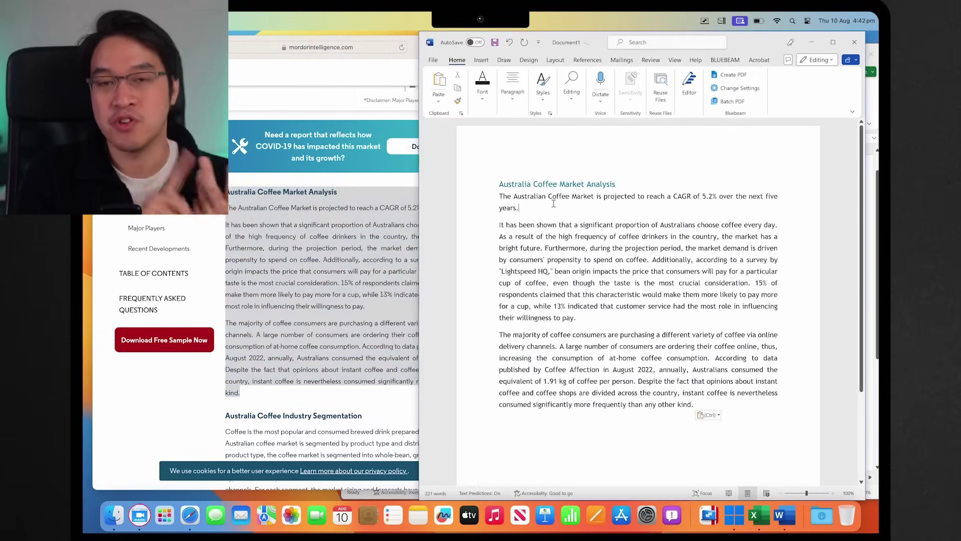